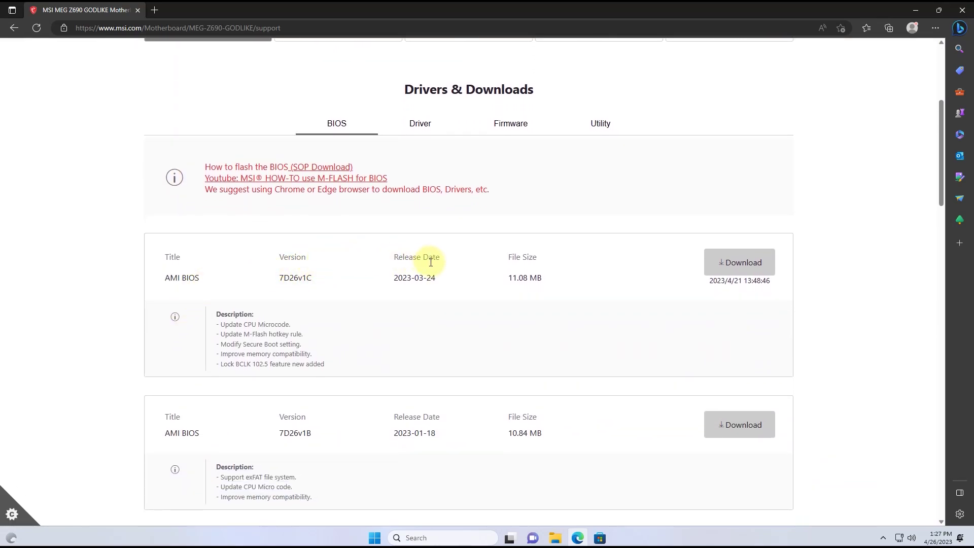
Highlight the Lock BCLK 102.5 and Microcode Selection improvement notes in the MAG B660M MORTAR DDR4 BIOS changelog
drag(219, 364, 348, 364)
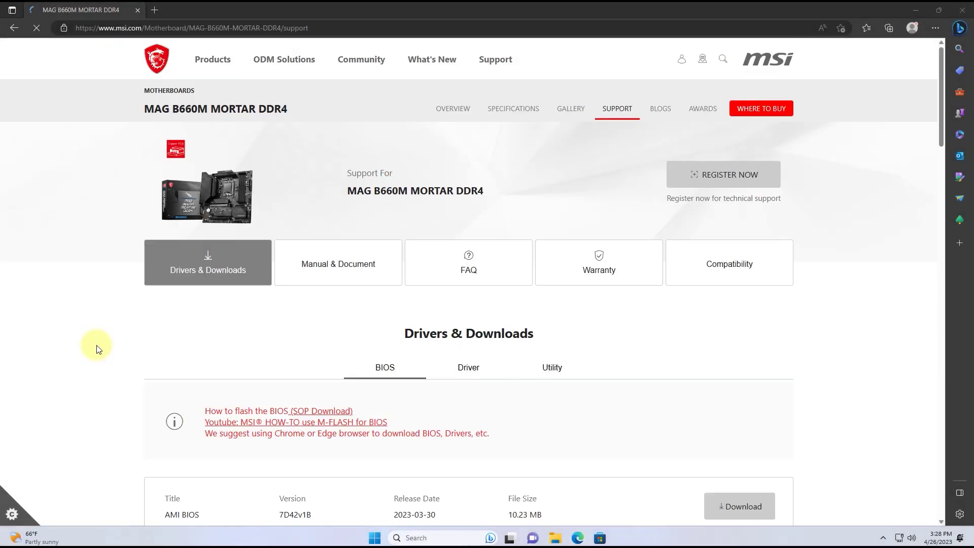
scroll(96, 347, down, 5)
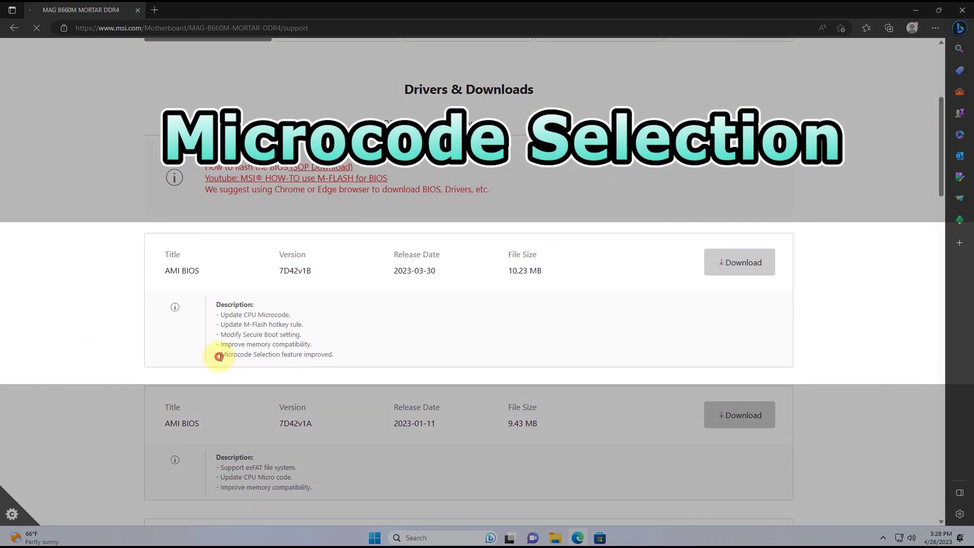
drag(219, 357, 393, 365)
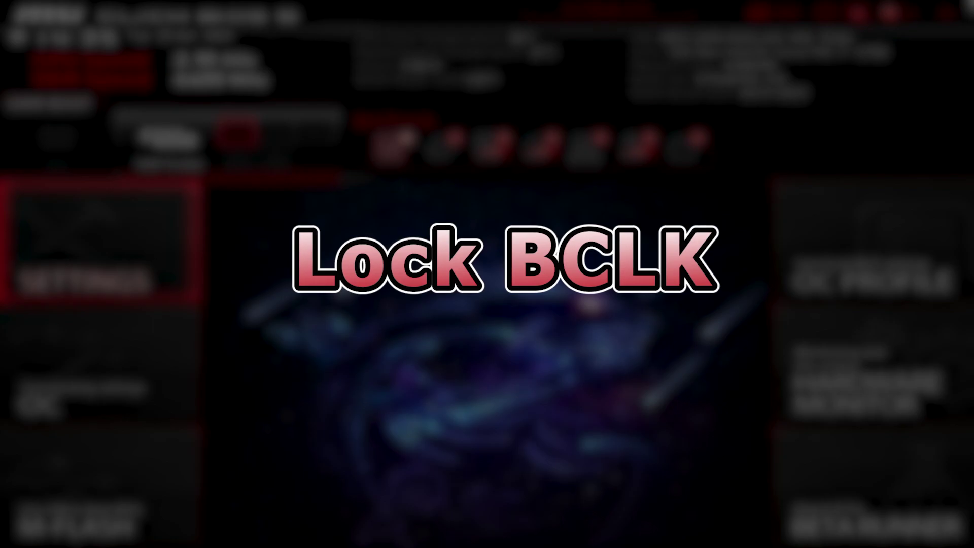
On the OC page, set Lock BCLK 102.5 to Keep Turbo Ratio
click(100, 364)
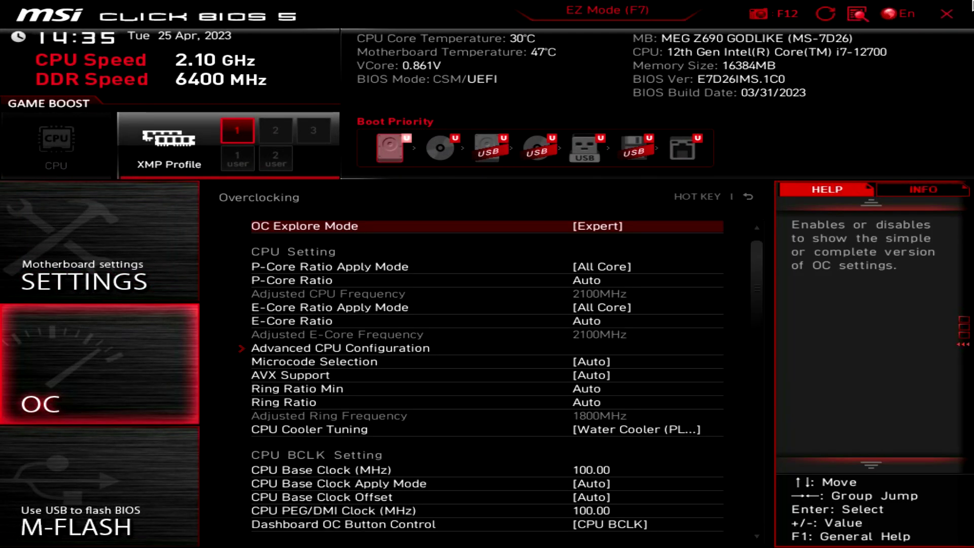
key(Down)
key(Down)
key(Down)
key(Down)
key(Down)
key(Down)
key(Down)
key(Down)
key(Down)
key(Down)
key(Down)
key(Down)
key(Down)
key(Down)
key(Down)
key(Down)
key(Down)
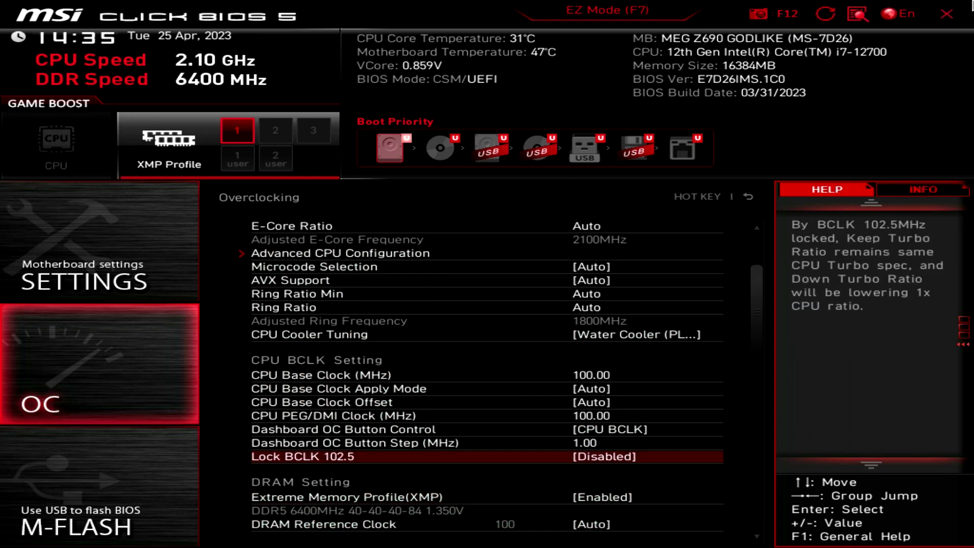
key(Return)
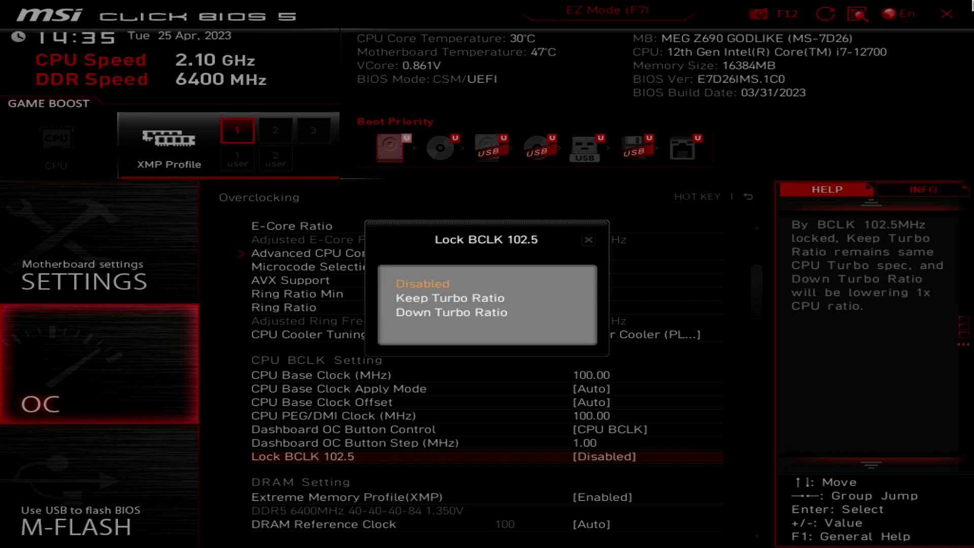
key(Down)
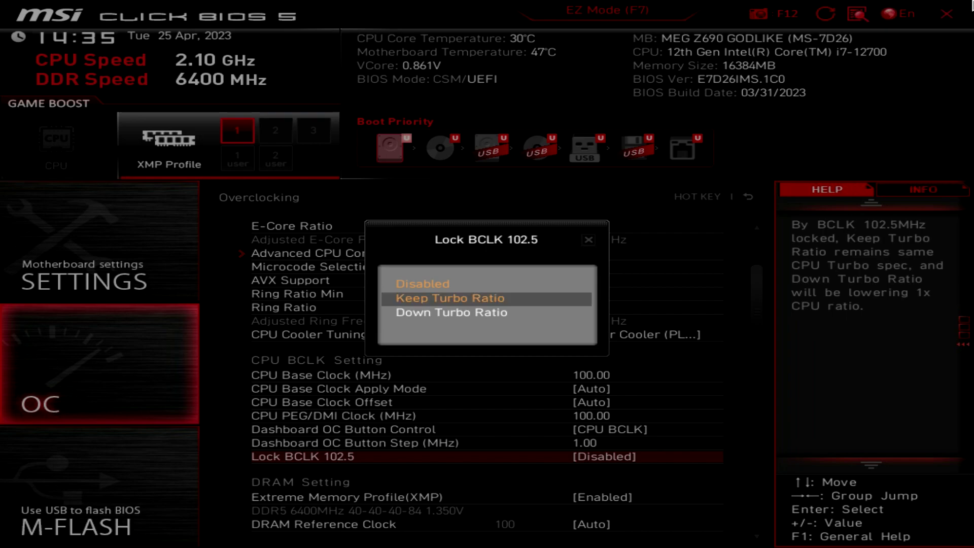
key(Return)
key(Return)
Save the Keep Turbo Ratio setting and exit the BIOS with F10
key(F10)
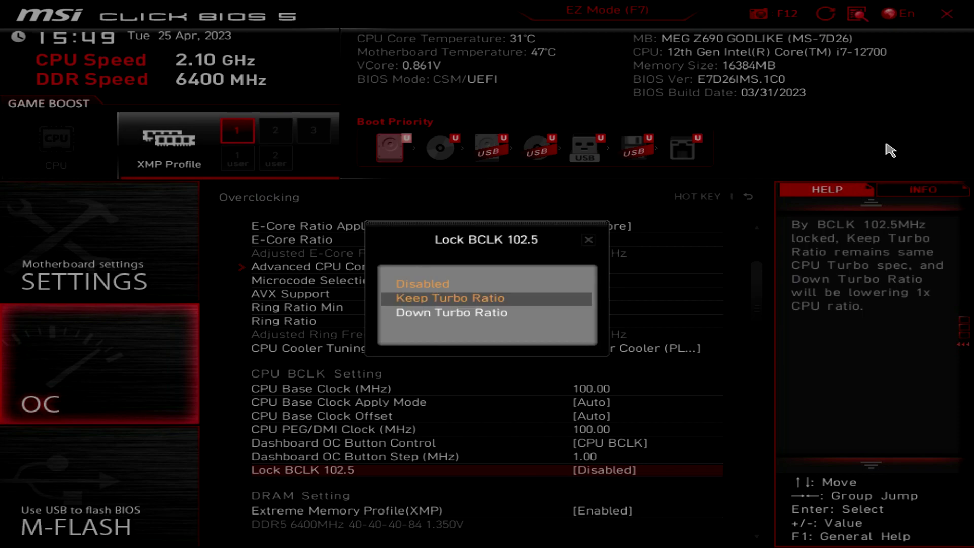
key(Down)
key(Return)
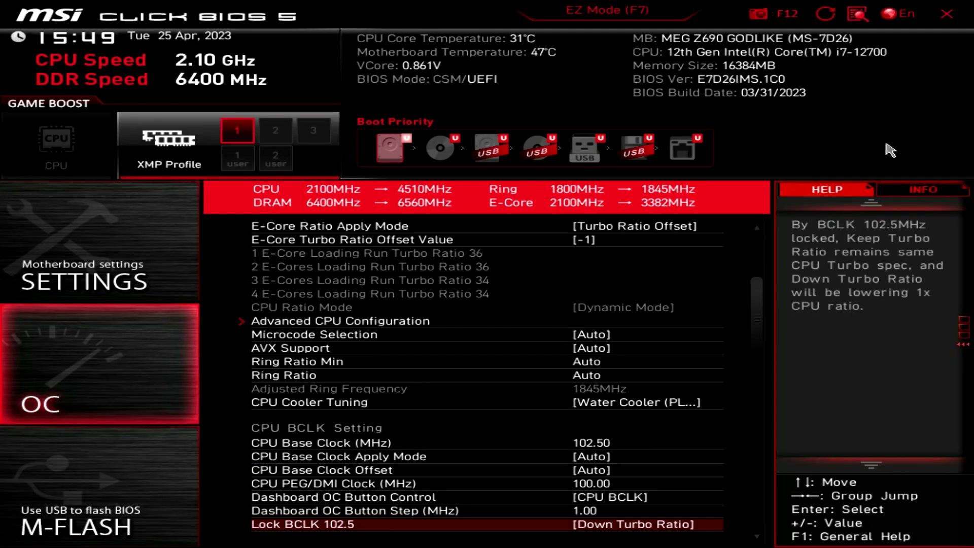
Change Lock BCLK 102.5 to Down Turbo Ratio and save and exit with F10
key(F10)
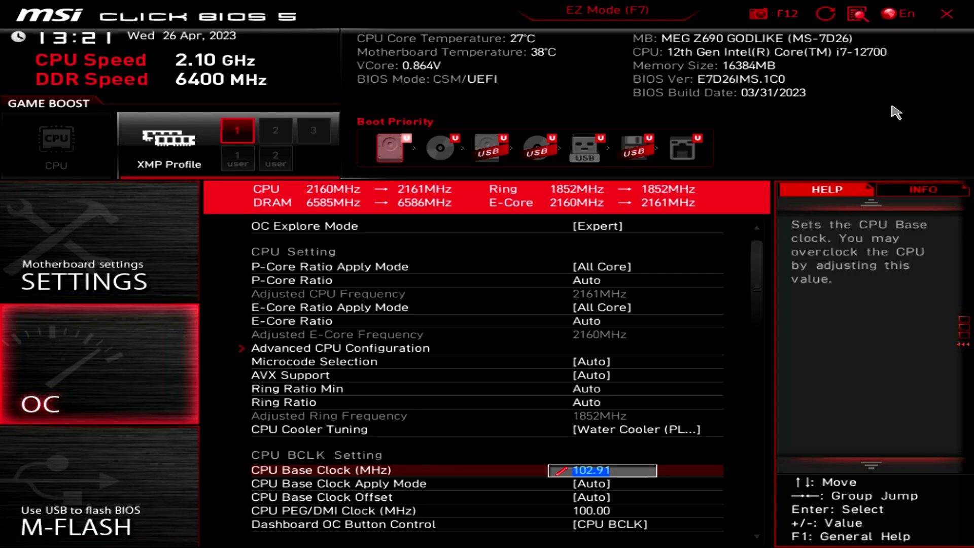
Raise CPU Base Clock to 103.00 MHz and accept the old uCode switch to Non K OC
key(BackSpace)
text(6)
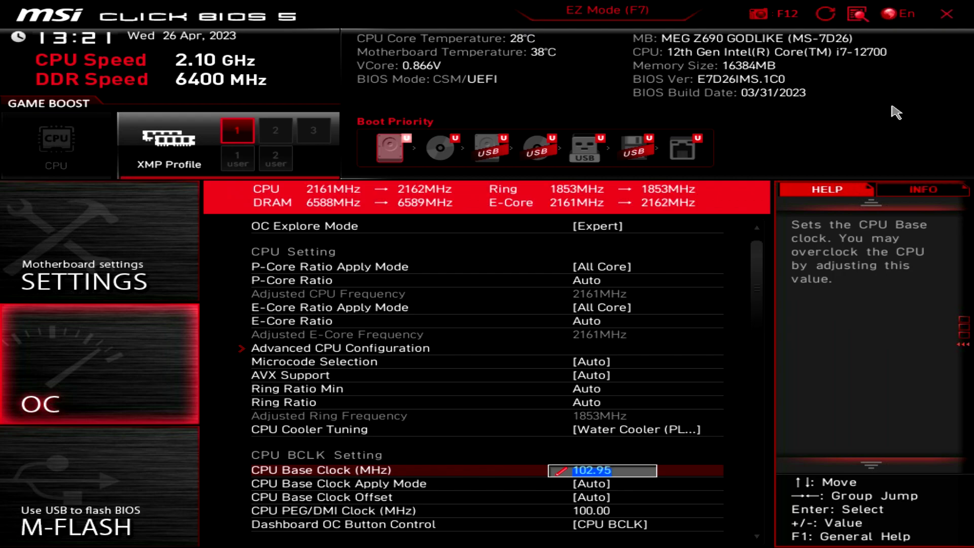
key(Return)
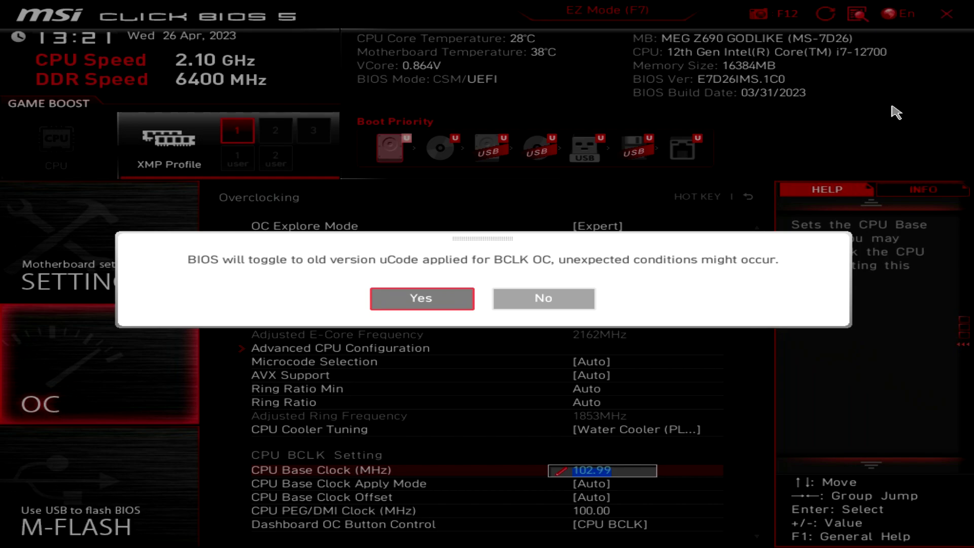
key(Return)
key(Up)
key(Up)
key(Up)
key(Up)
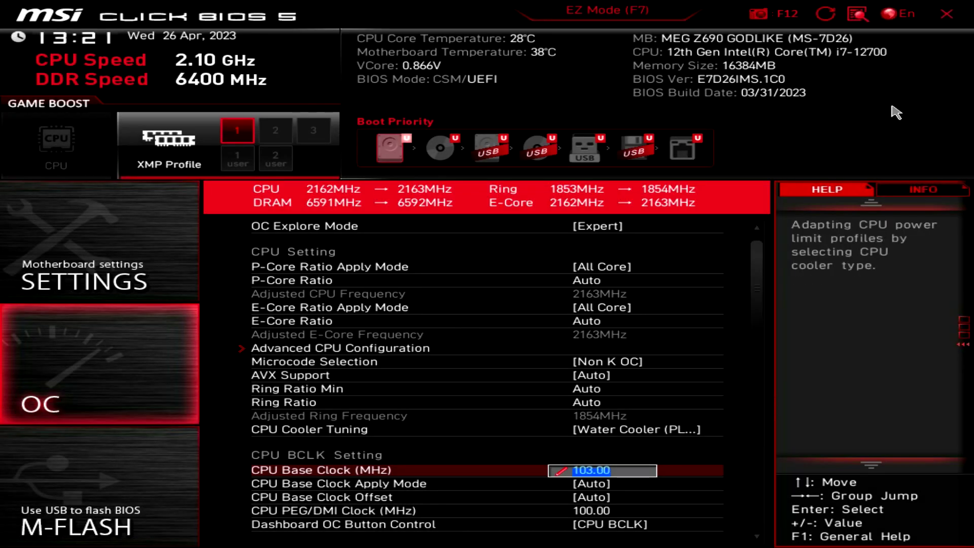
key(Up)
key(Up)
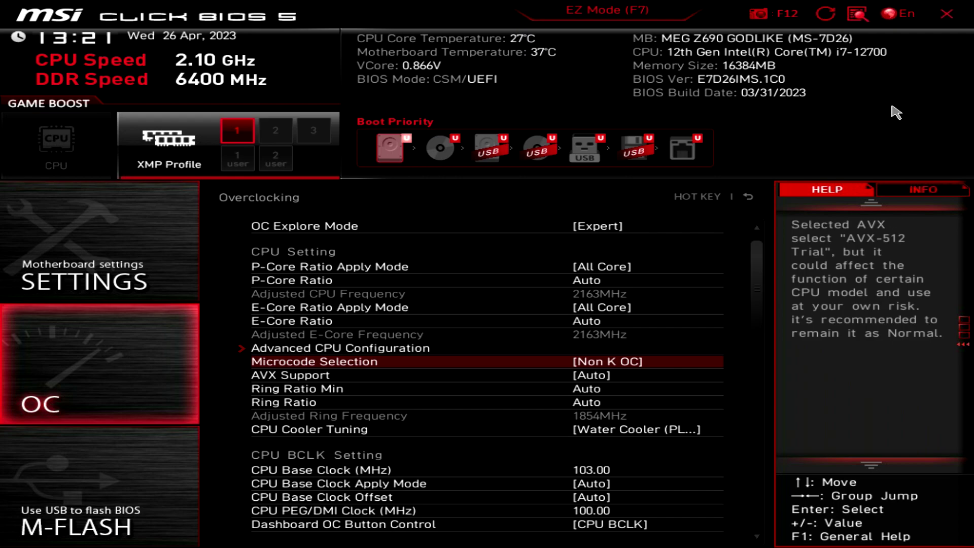
key(Down)
key(Down)
key(Down)
key(Down)
key(Down)
key(Down)
key(Up)
key(plus)
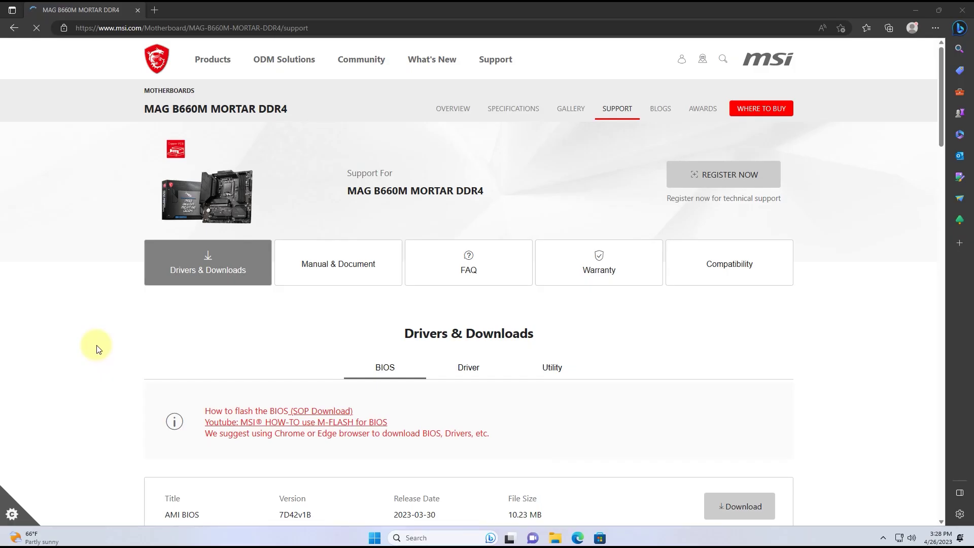
Scroll the OC page down to Microcode Selection, currently at Auto
scroll(98, 349, down, 5)
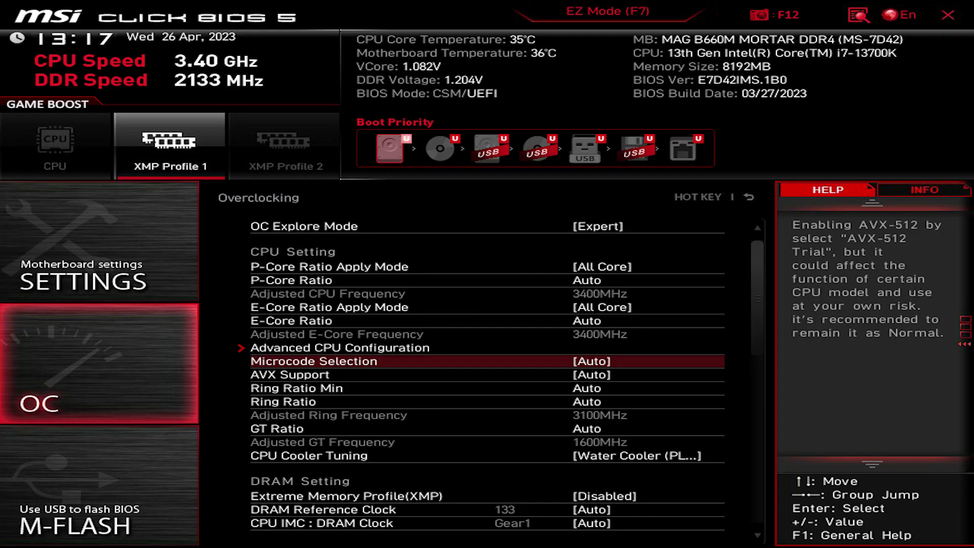
Bring up the Microcode Selection choices, including Normal and No UVP
key(Return)
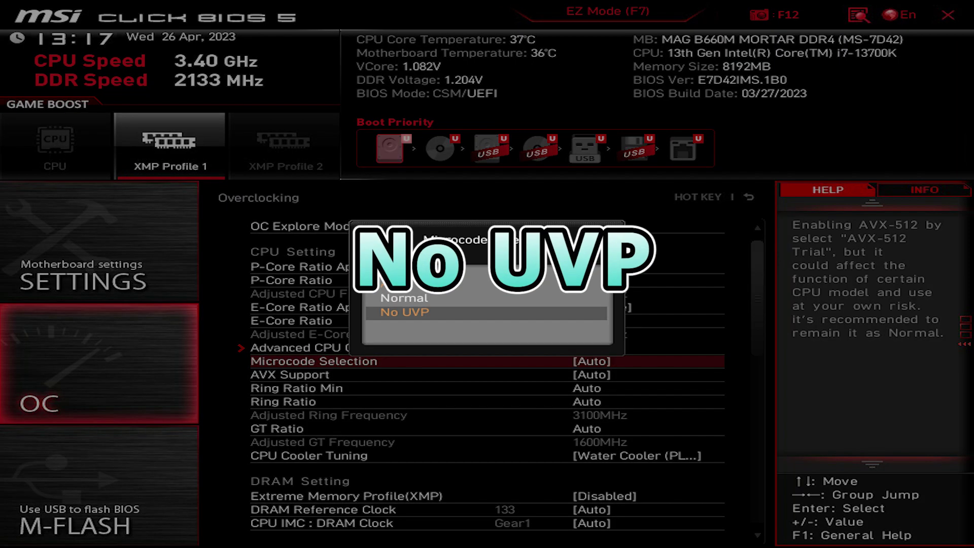